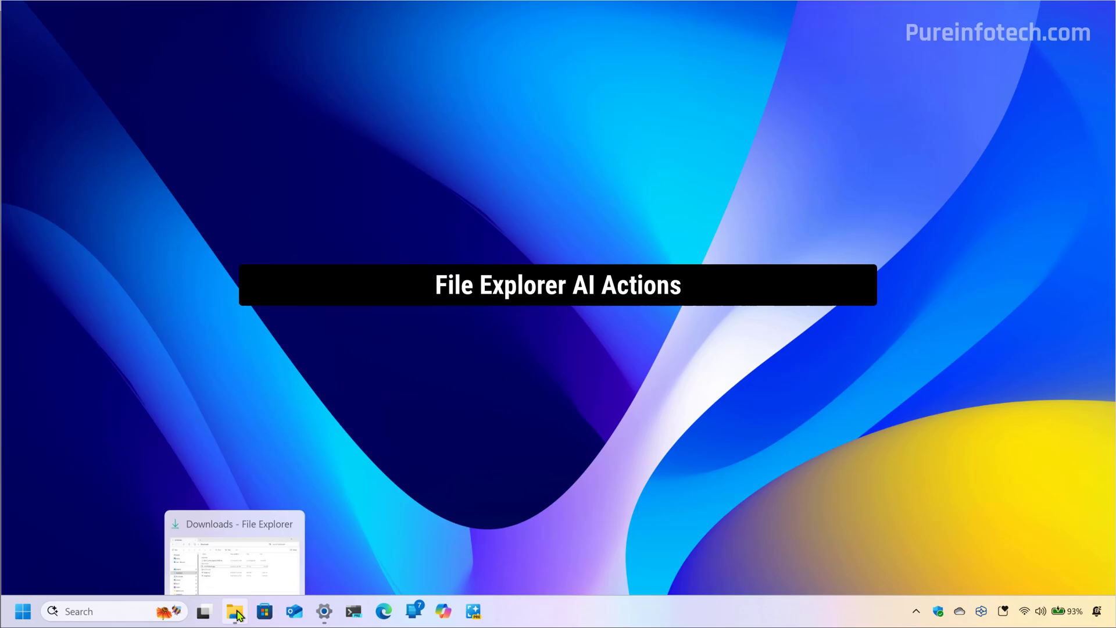
Bring back the Downloads window and show the AI actions submenu for 1743793856524.jpg.
left_click(237, 613)
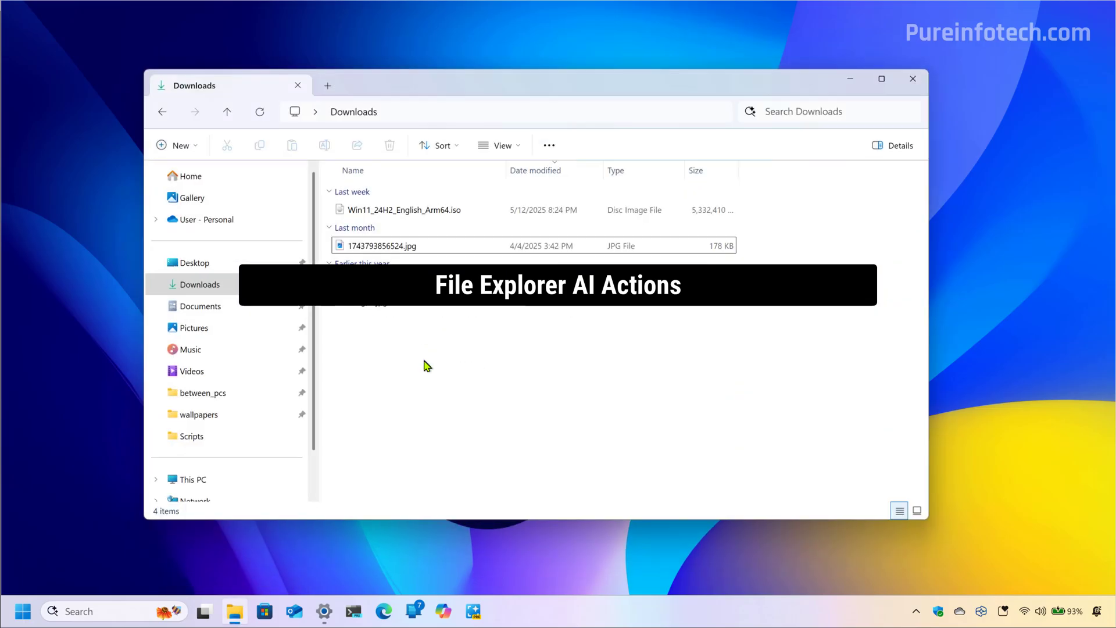
right_click(397, 247)
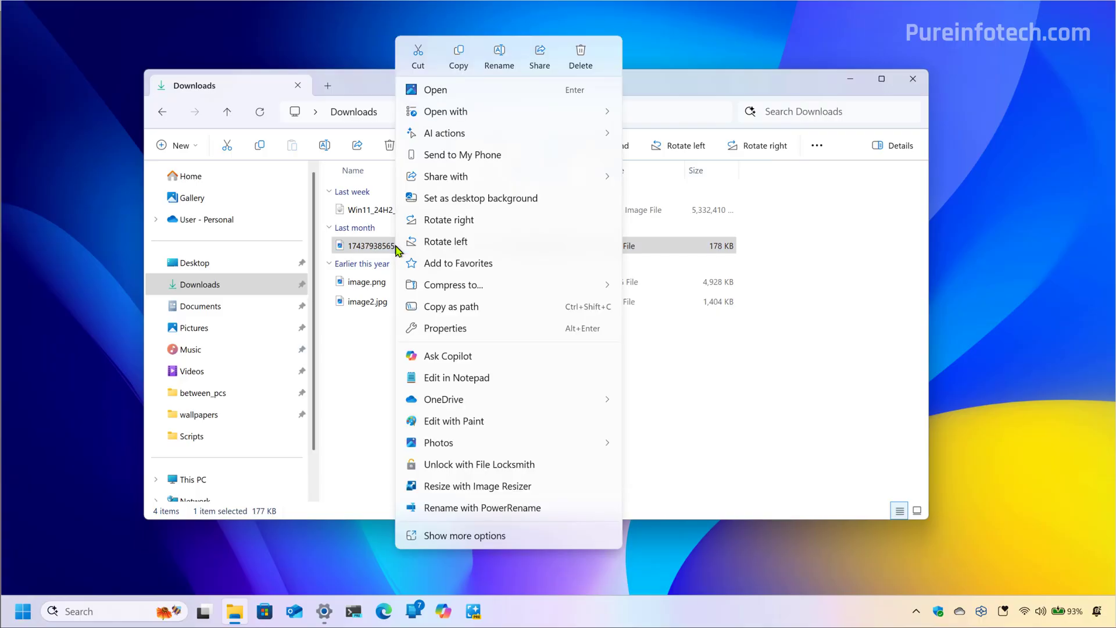
mouse_move(581, 133)
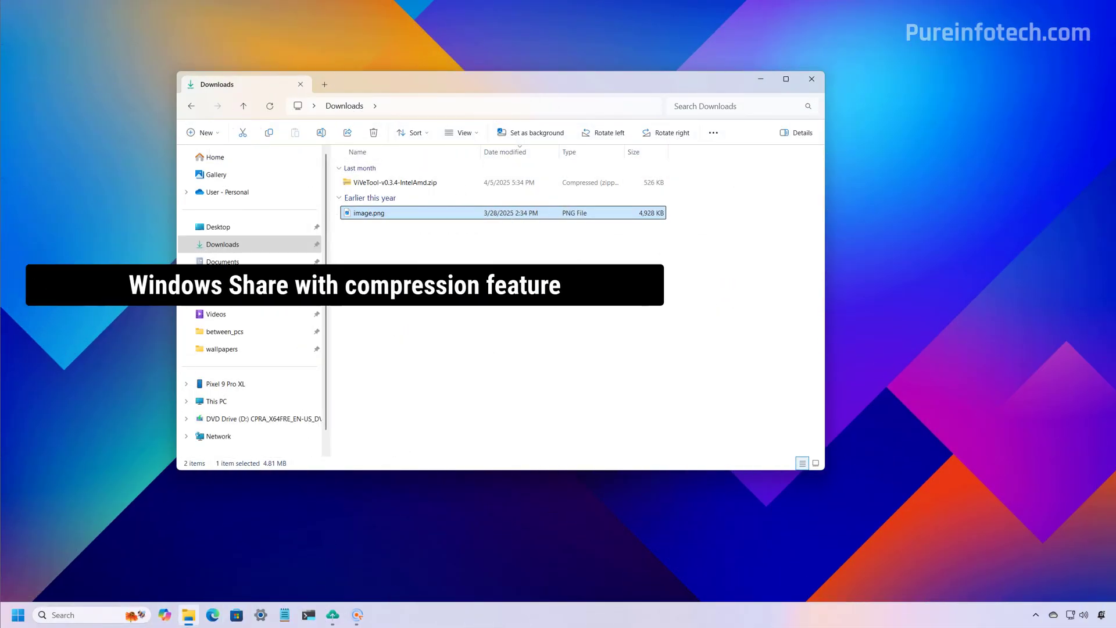
Share image.png with High compression, shrinking it from 4.8 MB to 152.1 KB.
left_click(347, 132)
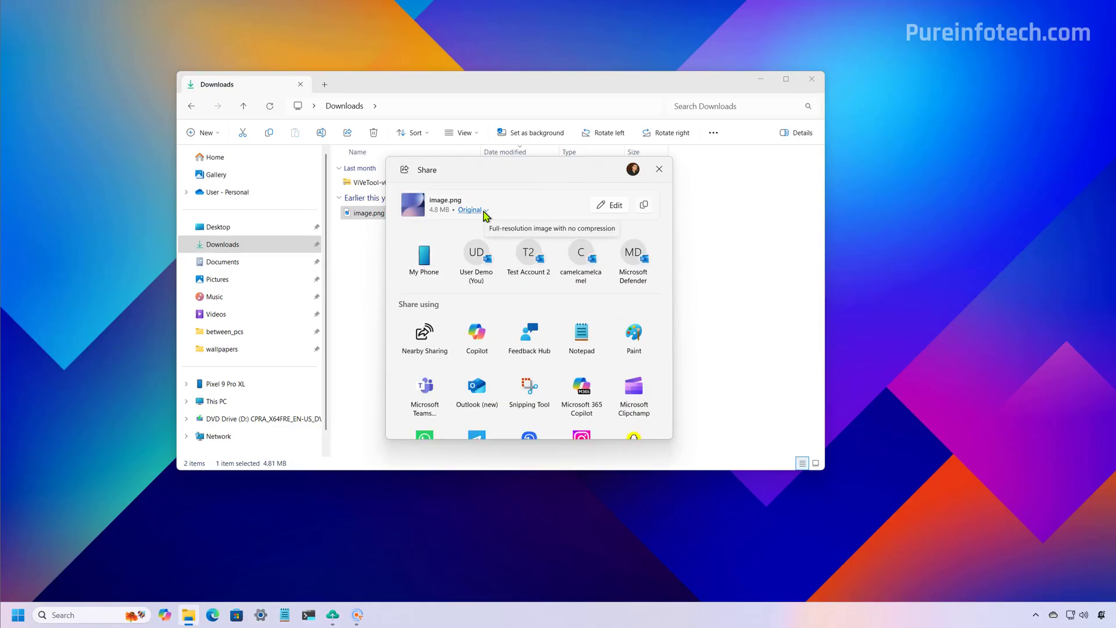
left_click(483, 212)
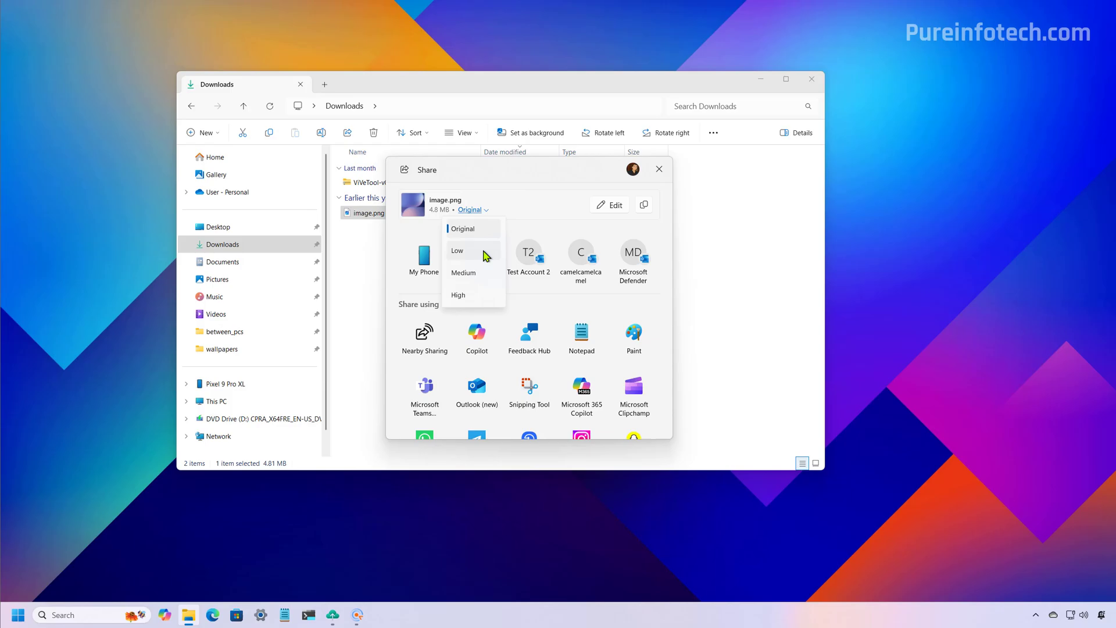
left_click(485, 254)
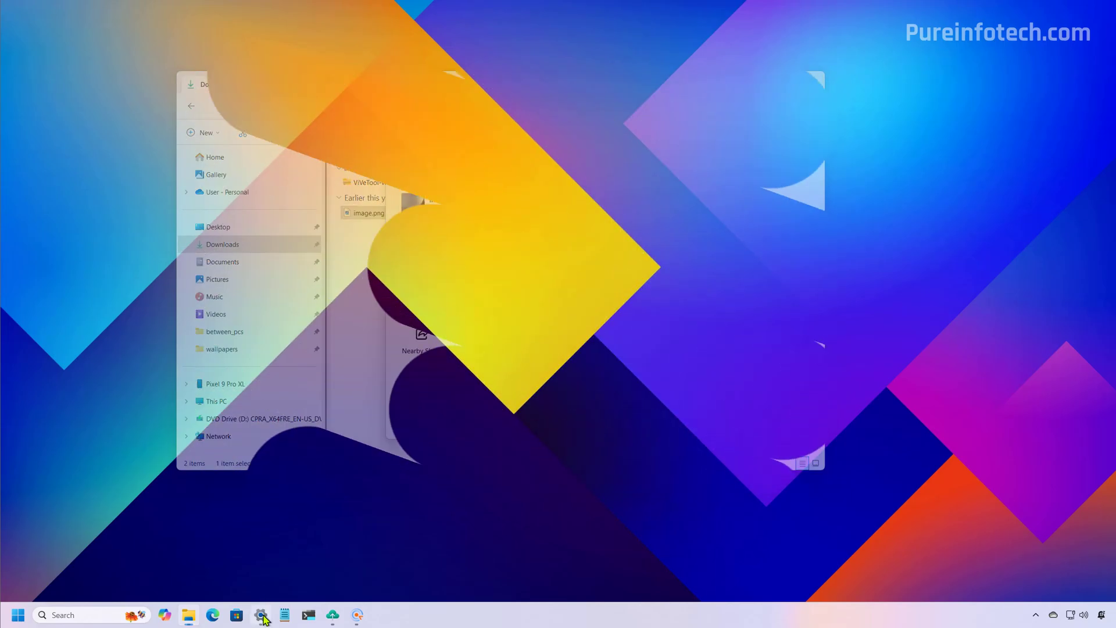
Open Settings' System > Advanced page and look over its End Task, long paths and sudo options.
left_click(261, 615)
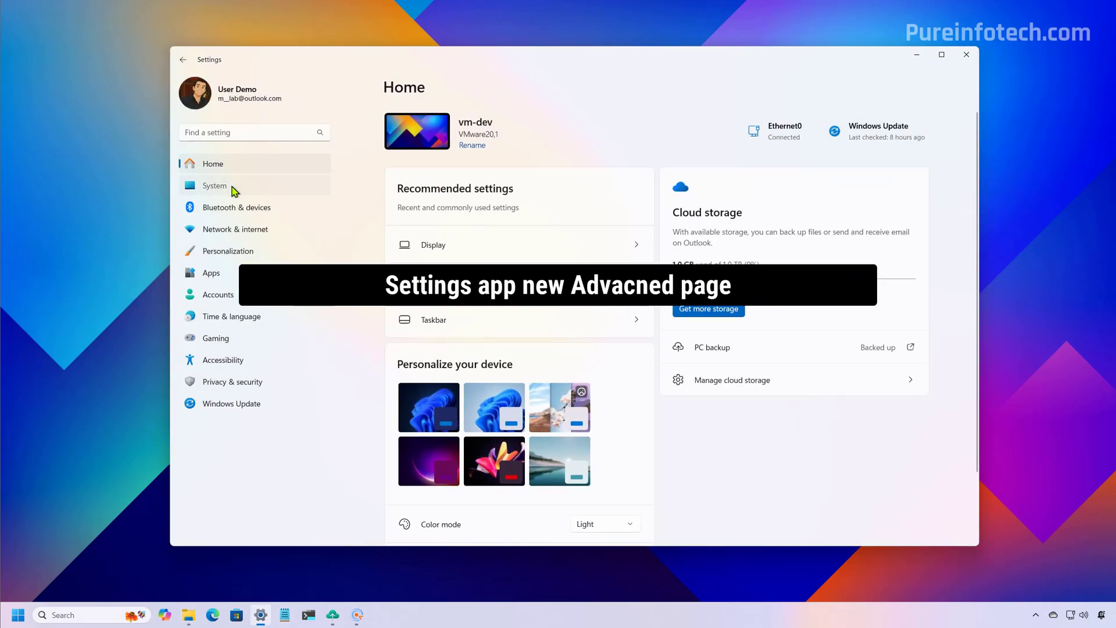
left_click(234, 187)
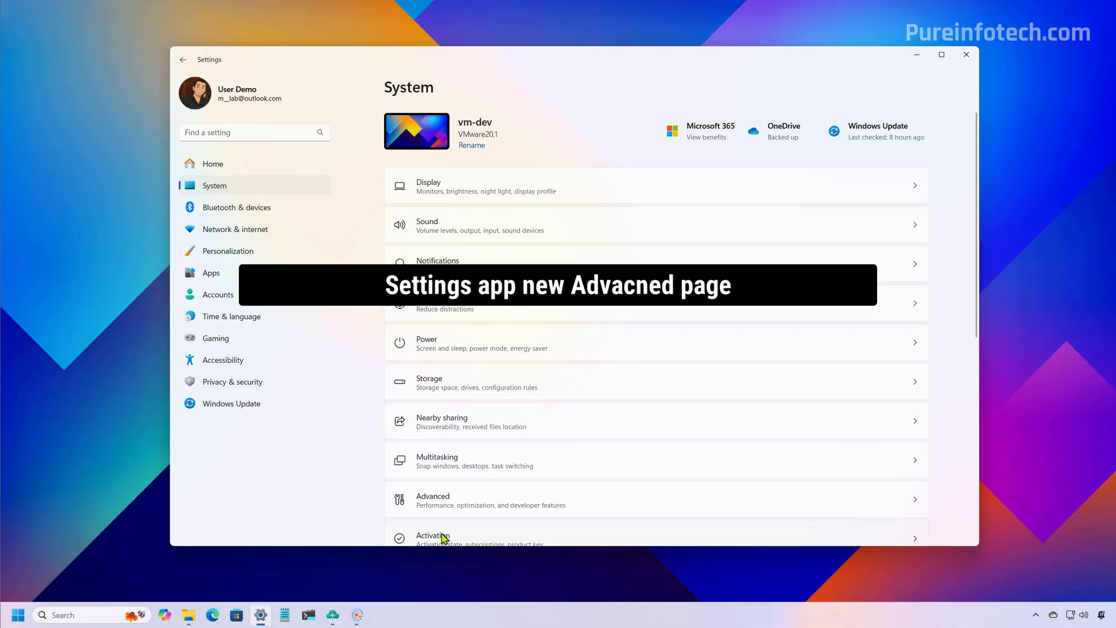
left_click(454, 504)
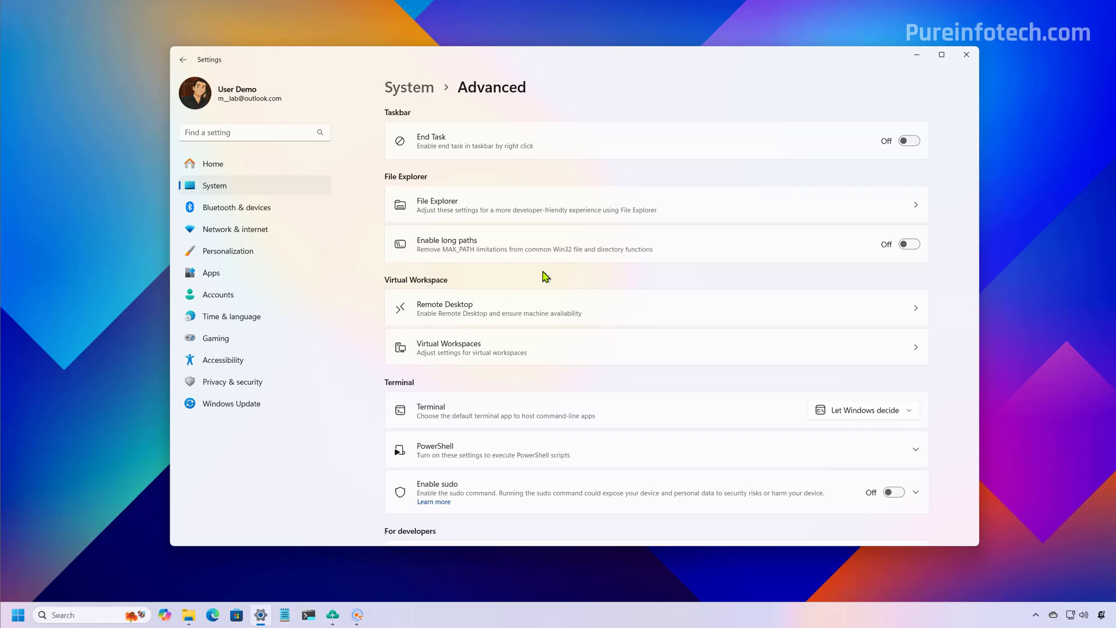
scroll(546, 277, "down", 5)
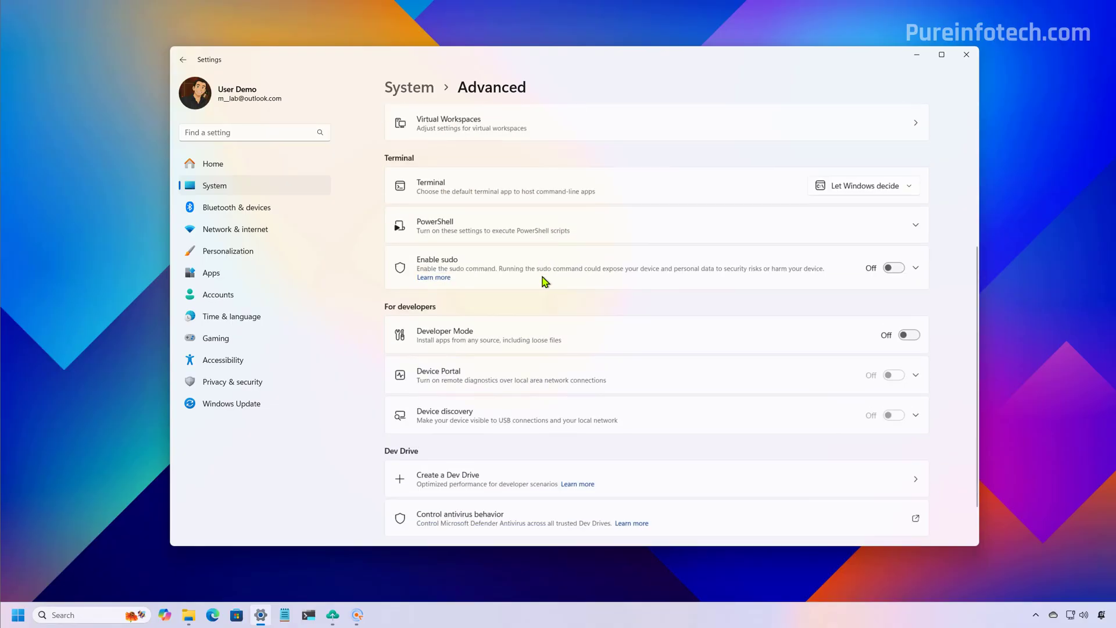
scroll(545, 282, "up", 5)
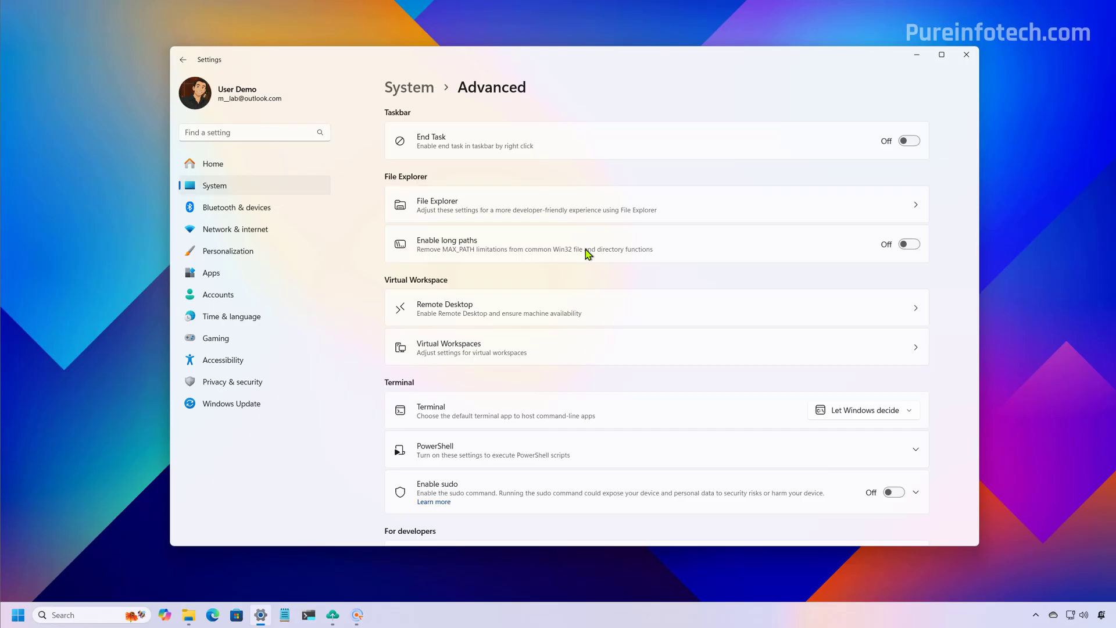
left_click(532, 206)
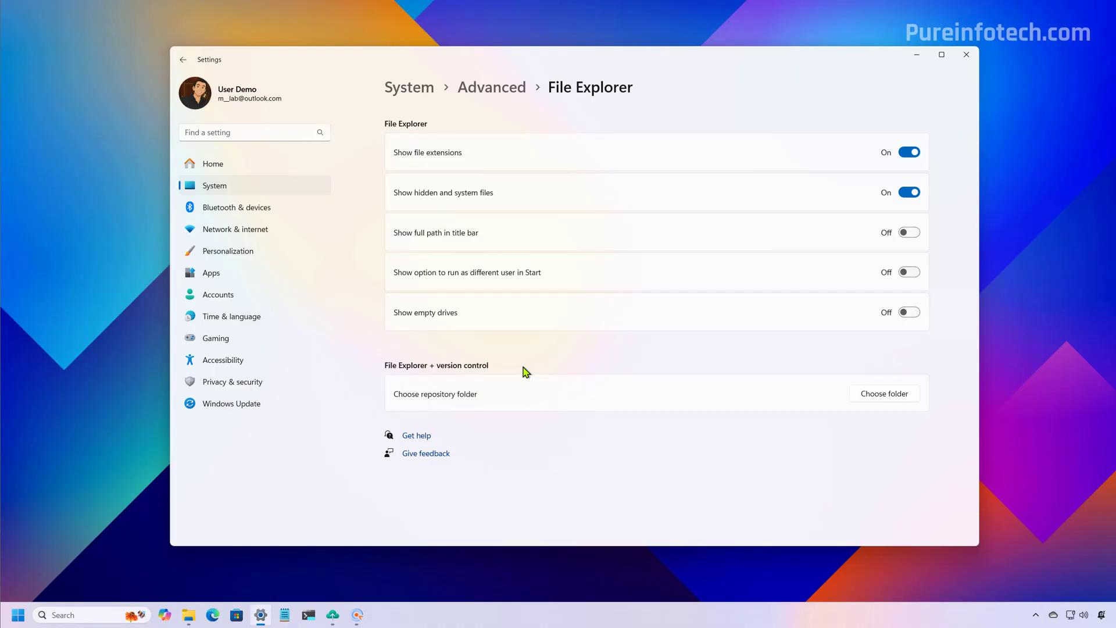
left_click(888, 398)
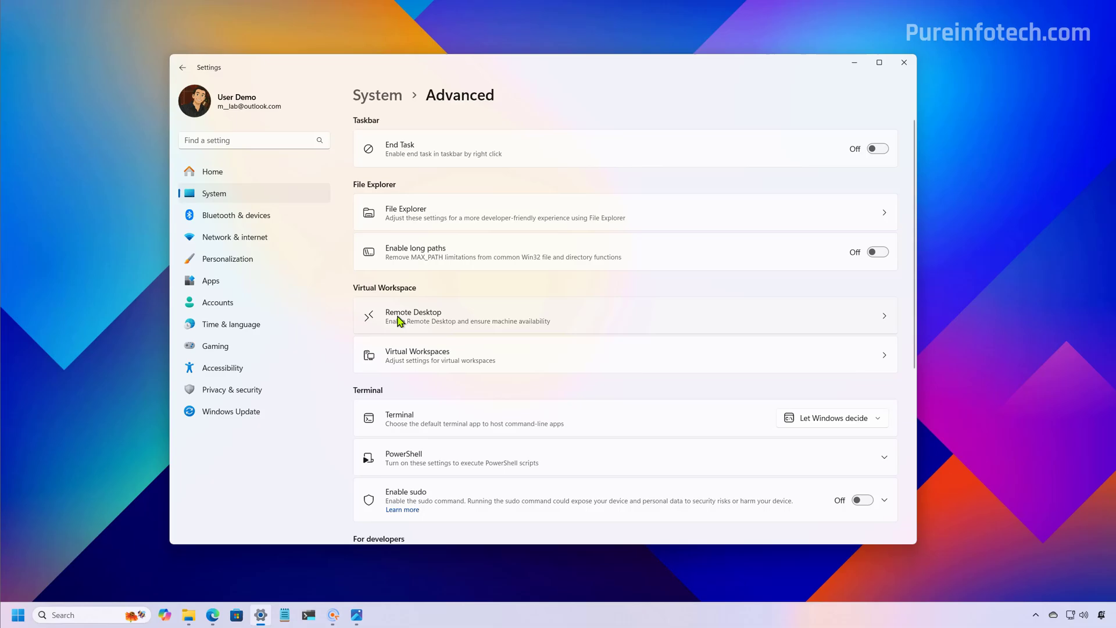
Open Virtual Workspaces and review the Containers, Windows Sandbox and Hyper-V toggles, all Off.
left_click(427, 362)
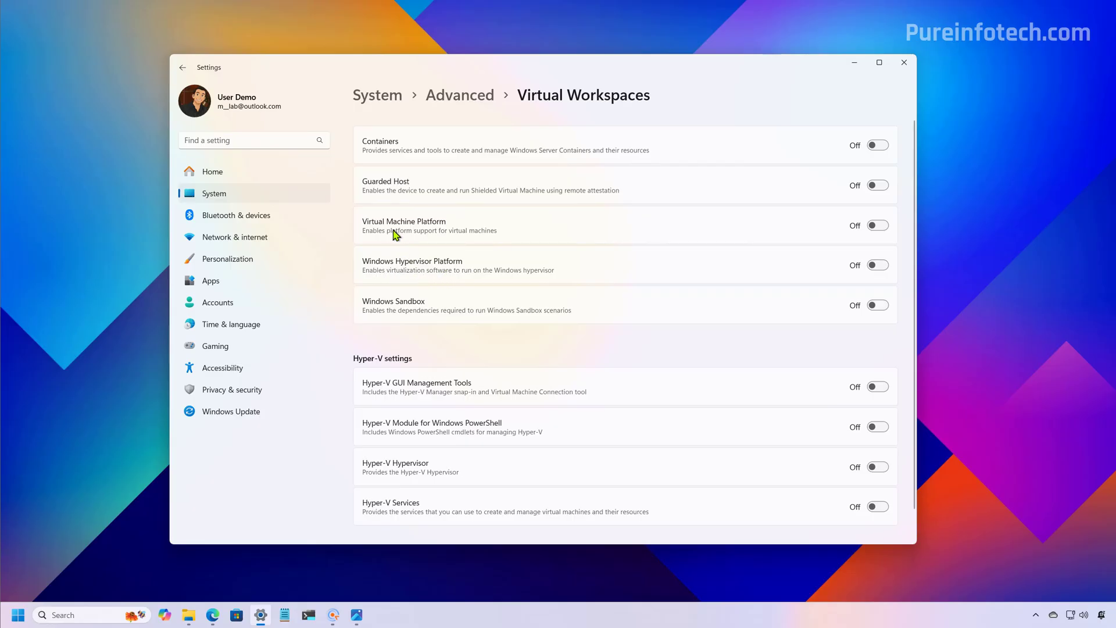
scroll(436, 311, "down", 1)
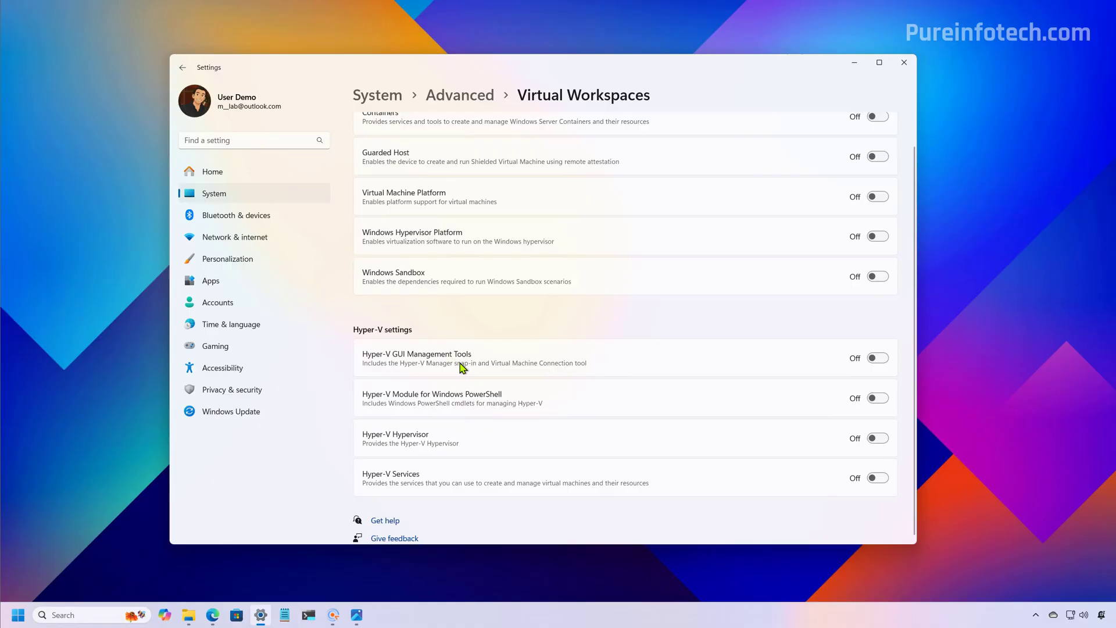
scroll(506, 349, "up", 1)
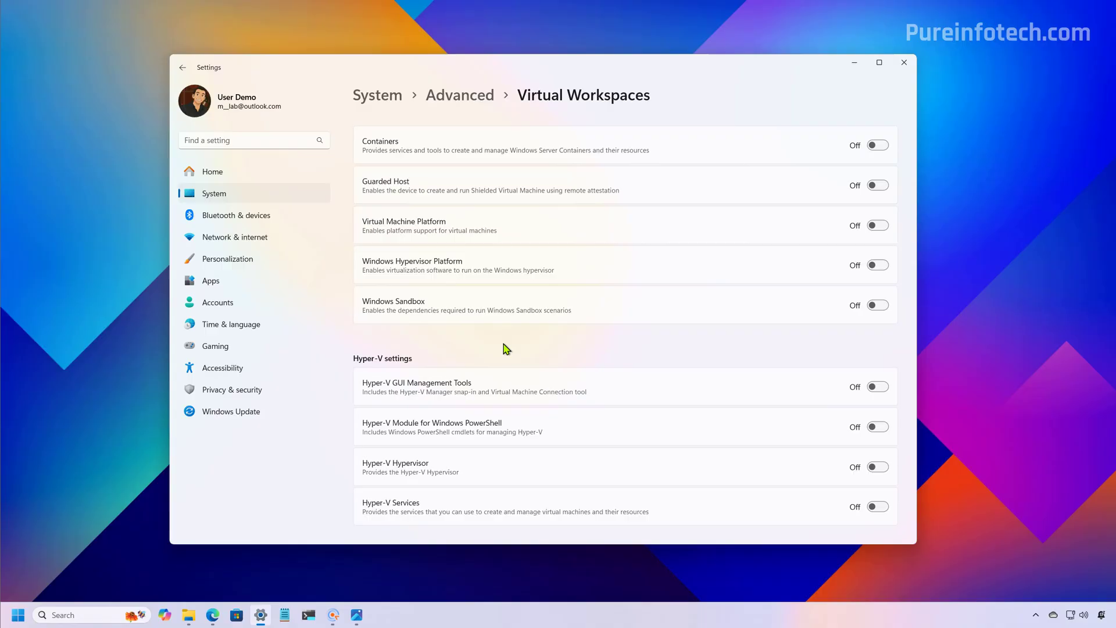
Browse 'Turn Windows features on or off', cancel without changes, then revisit the Advanced page.
key("super")
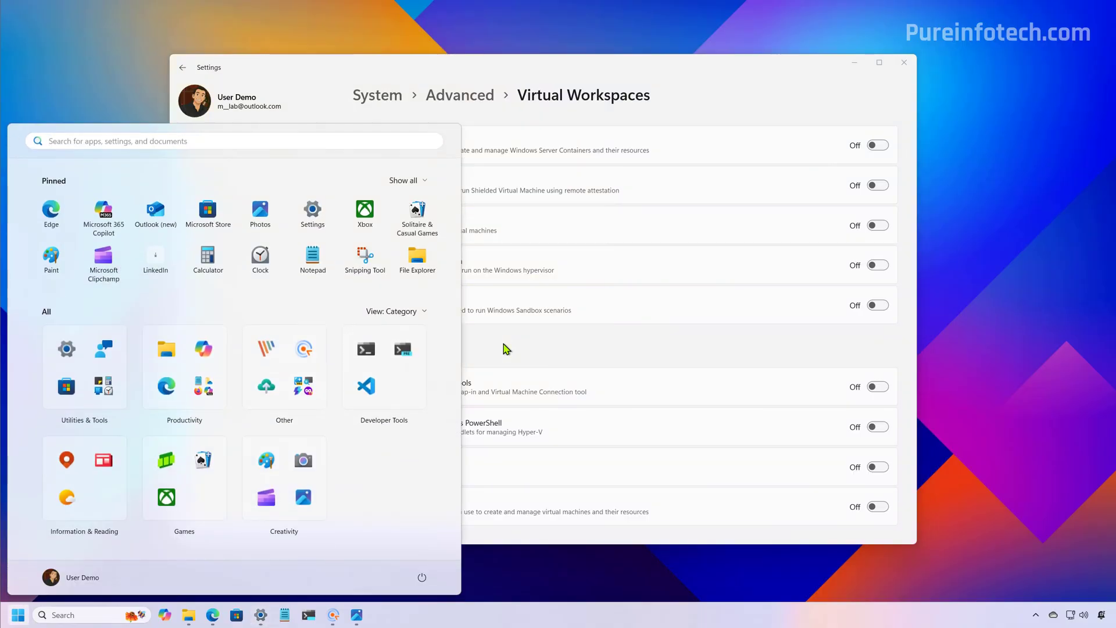
type("t")
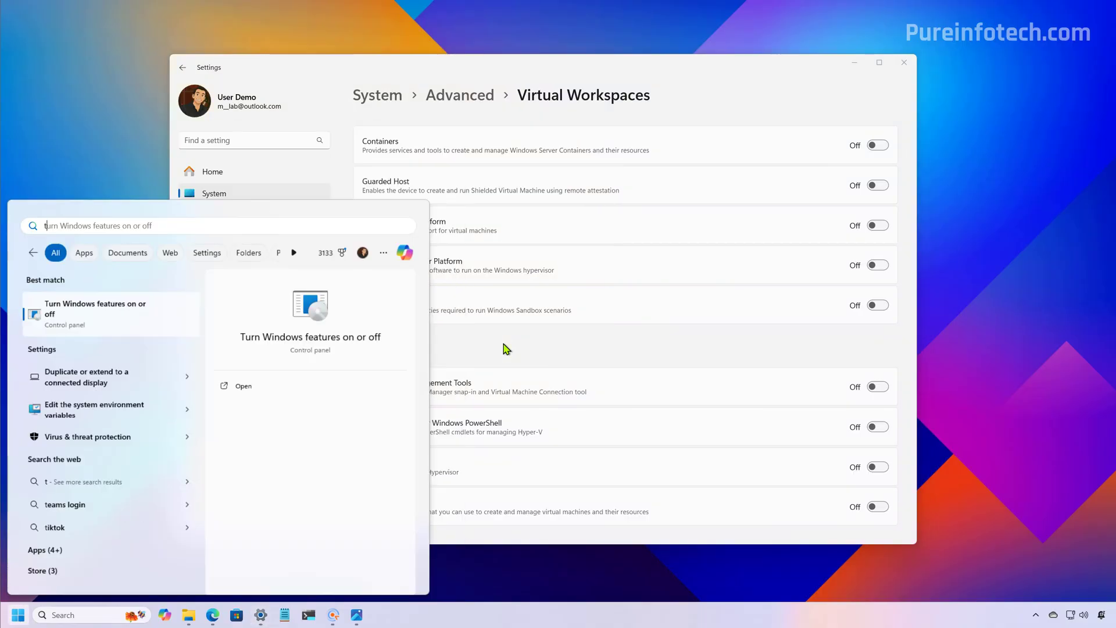
left_click(124, 319)
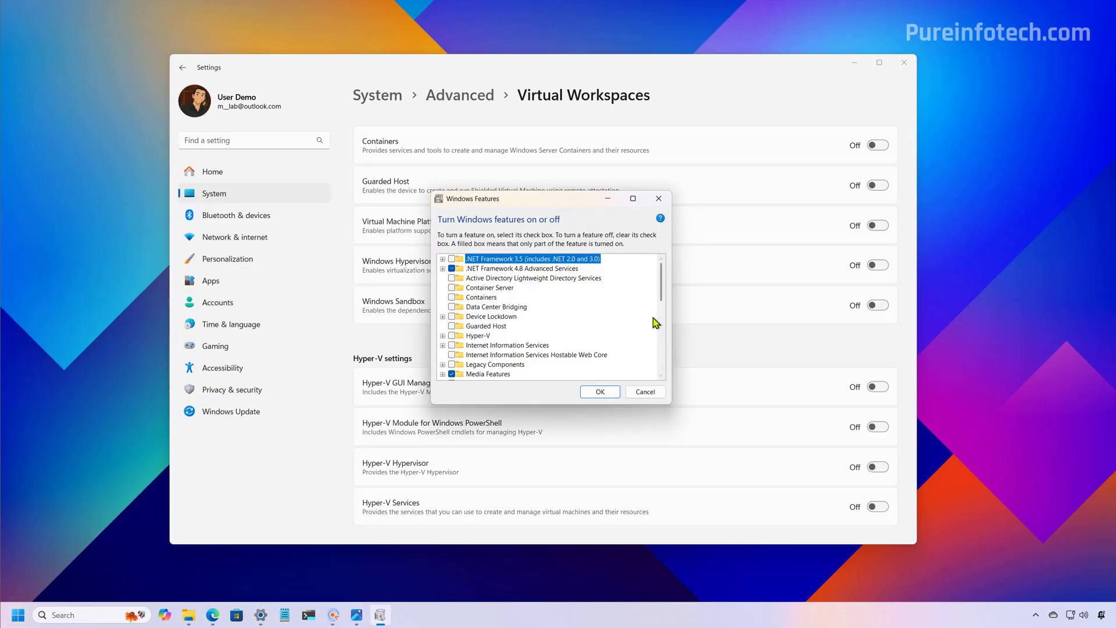
scroll(654, 321, "down", 2)
scroll(654, 321, "down", 6)
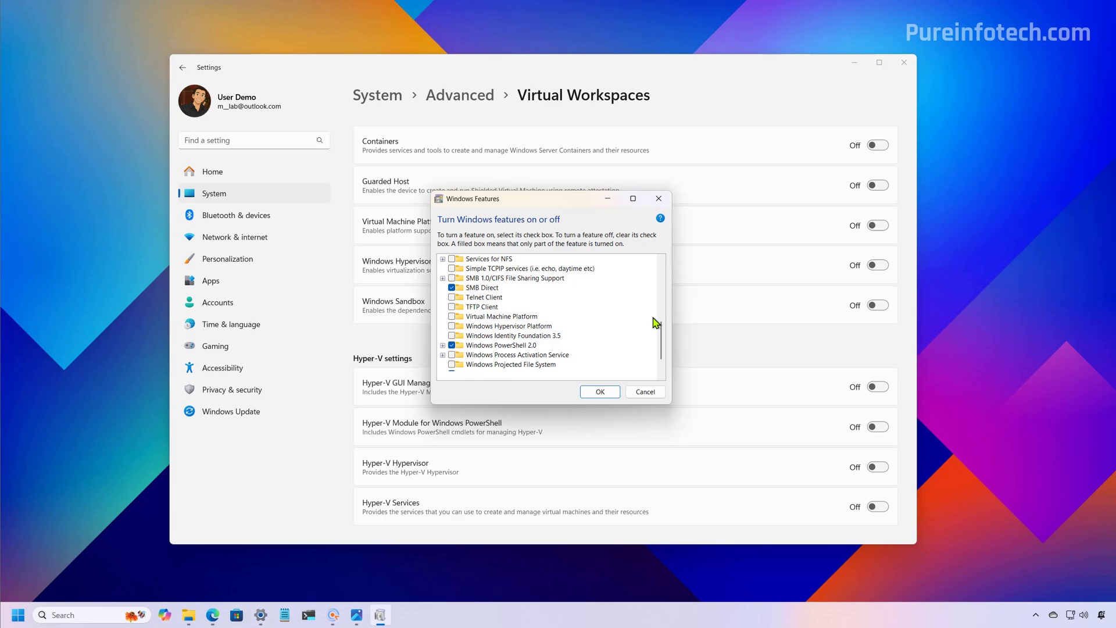
left_click(645, 392)
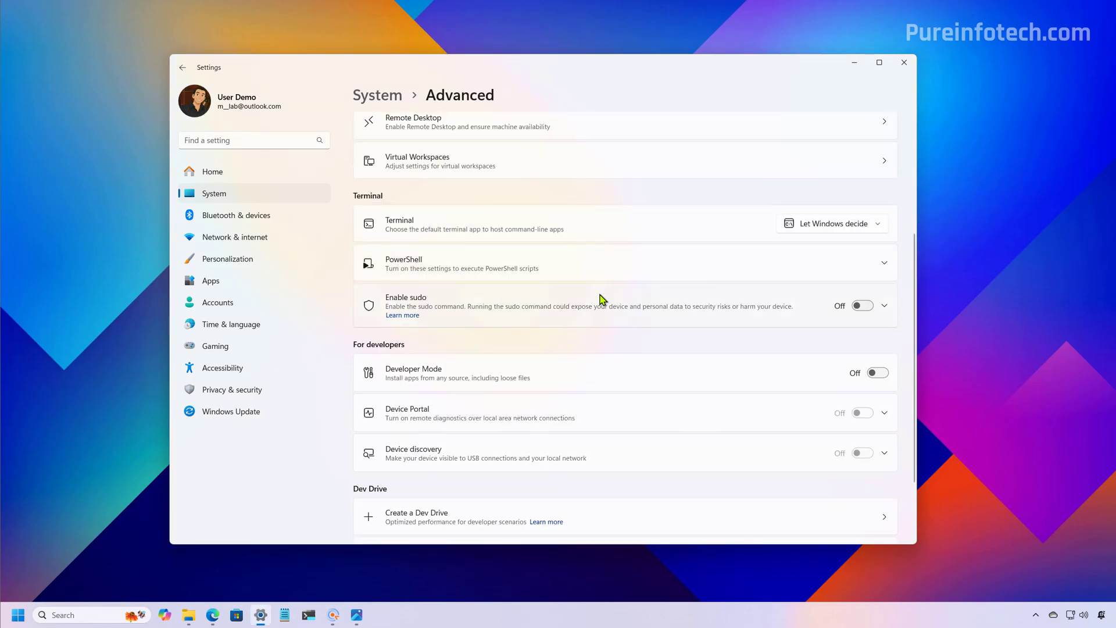
scroll(603, 299, "down", 3)
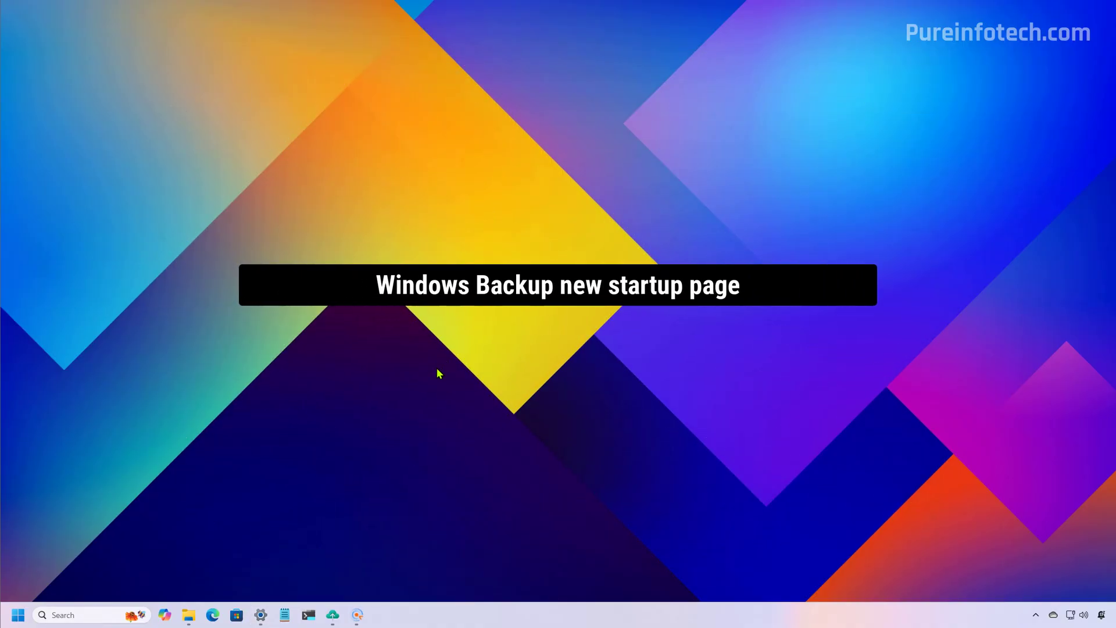
Launch Windows Backup, continue past the startup page and expand the device card to watch progress.
left_click(333, 615)
left_click_drag(573, 103, 581, 105)
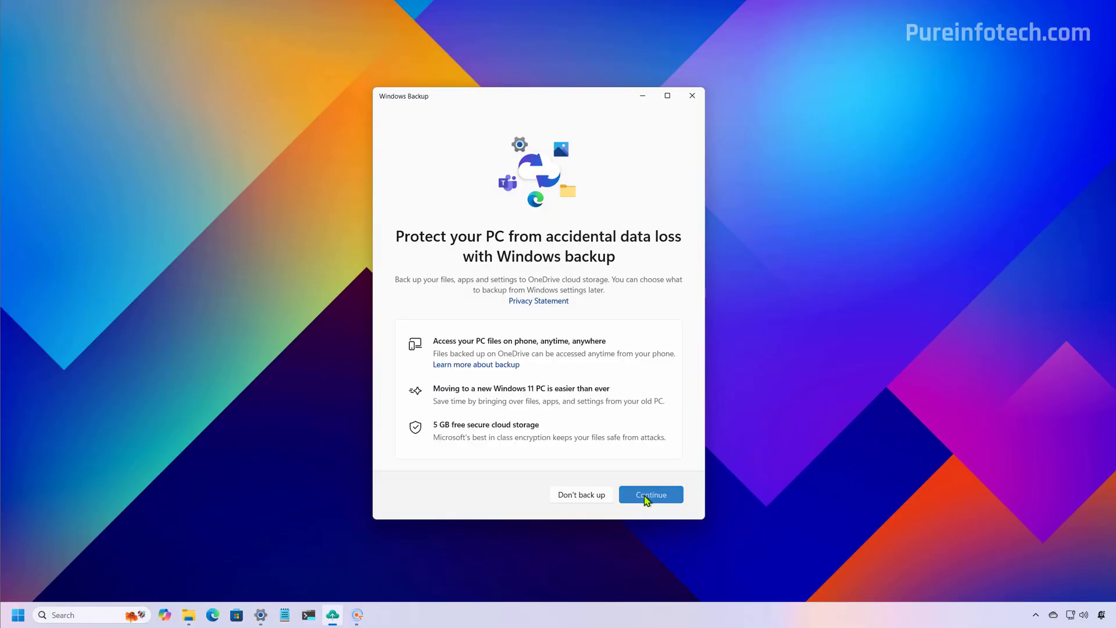
left_click(645, 496)
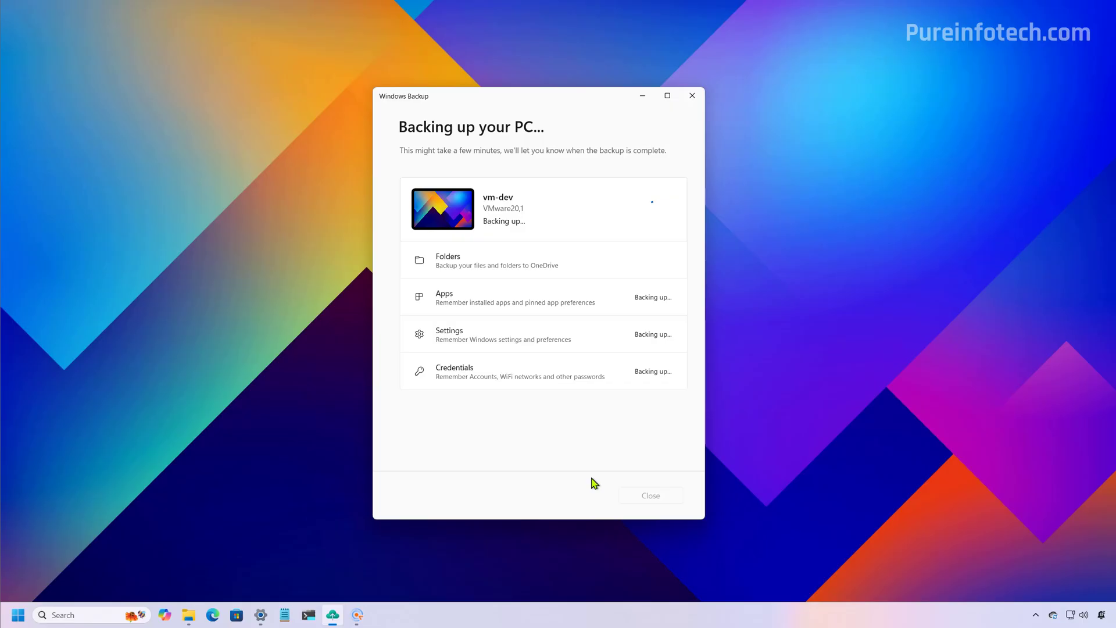
left_click(633, 207)
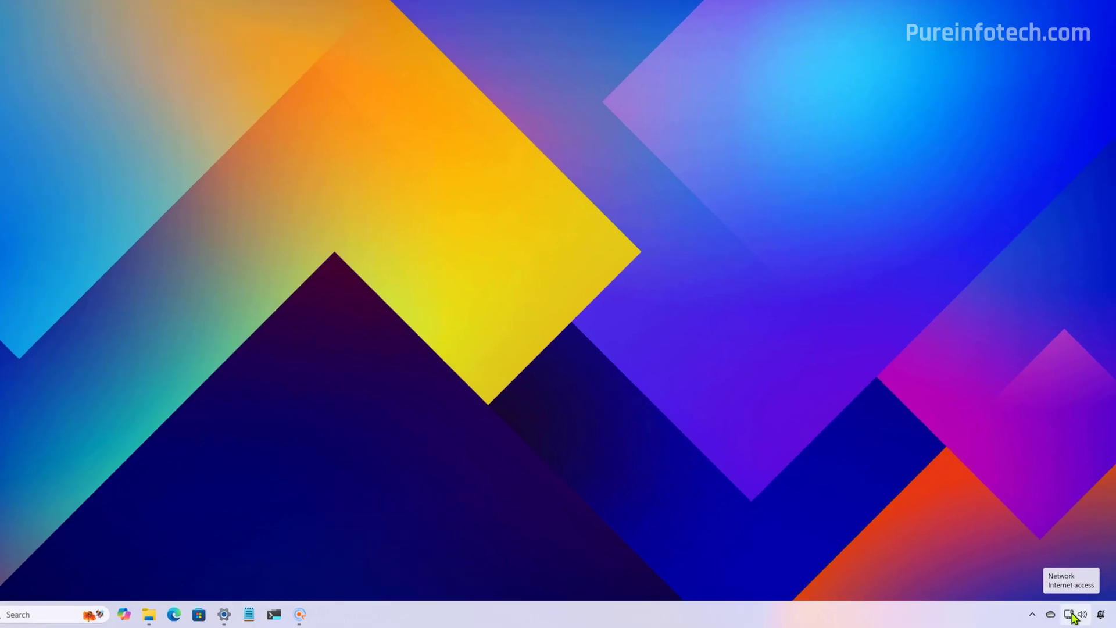
Open Quick Settings from the system tray and enter its Accessibility options.
left_click(1072, 614)
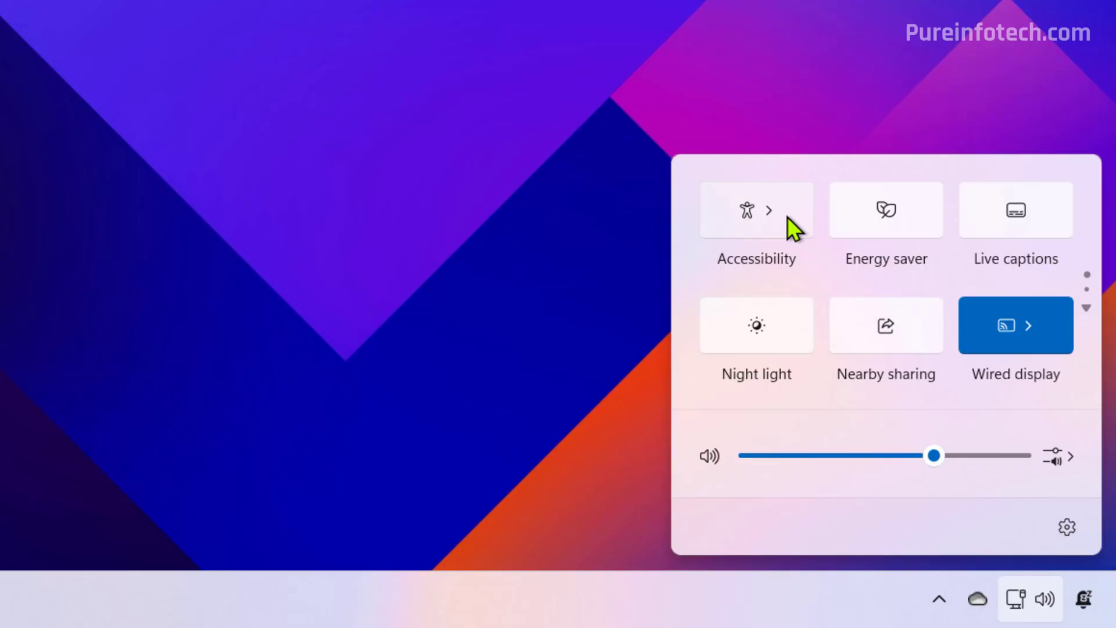
left_click(787, 217)
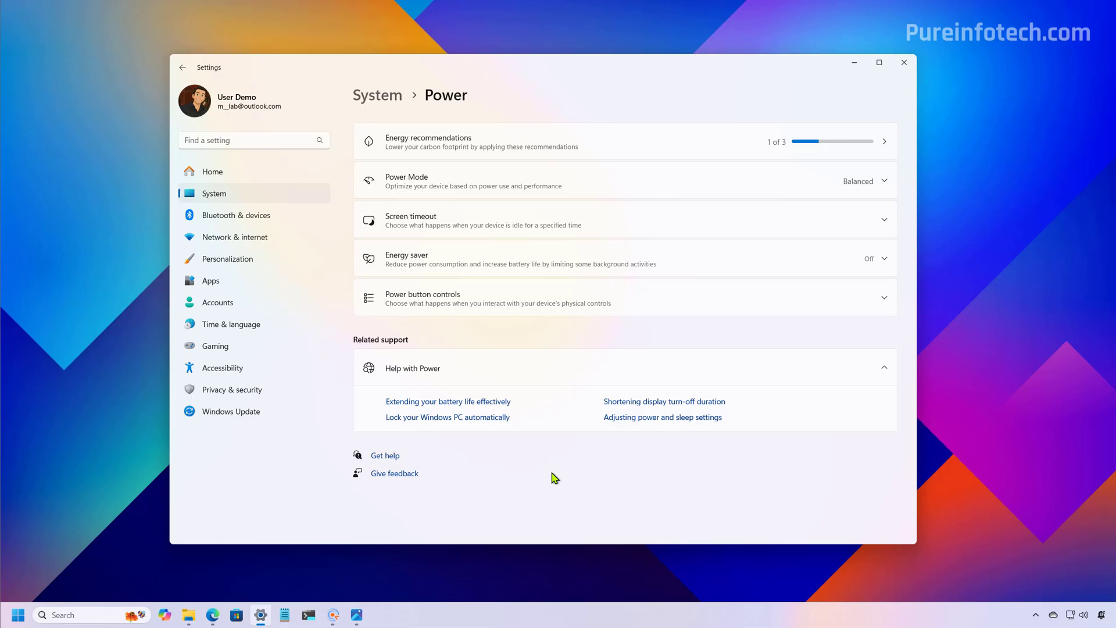
Extract text from the top three Power rows and select the Energy recommendations description.
left_click(446, 222)
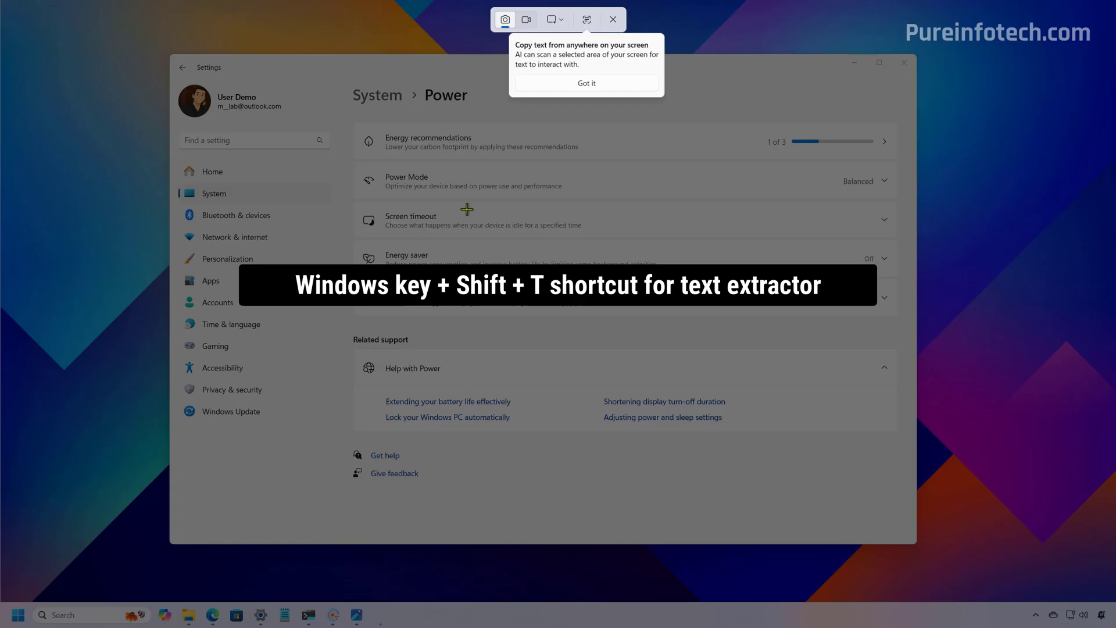
left_click(588, 25)
left_click_drag(352, 108, 674, 256)
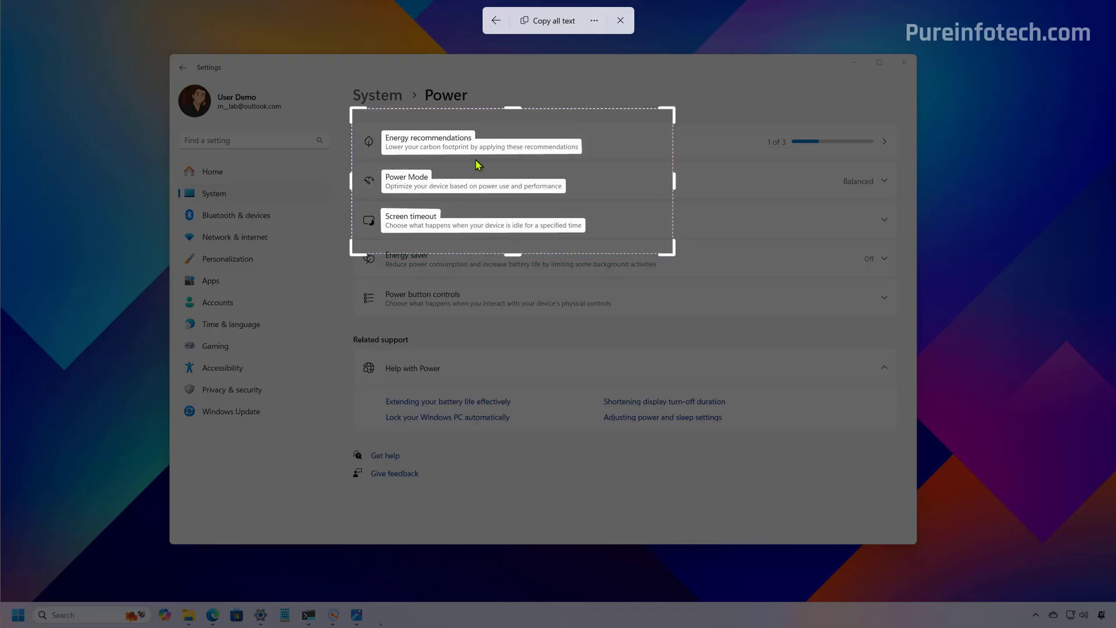
triple_click(461, 147)
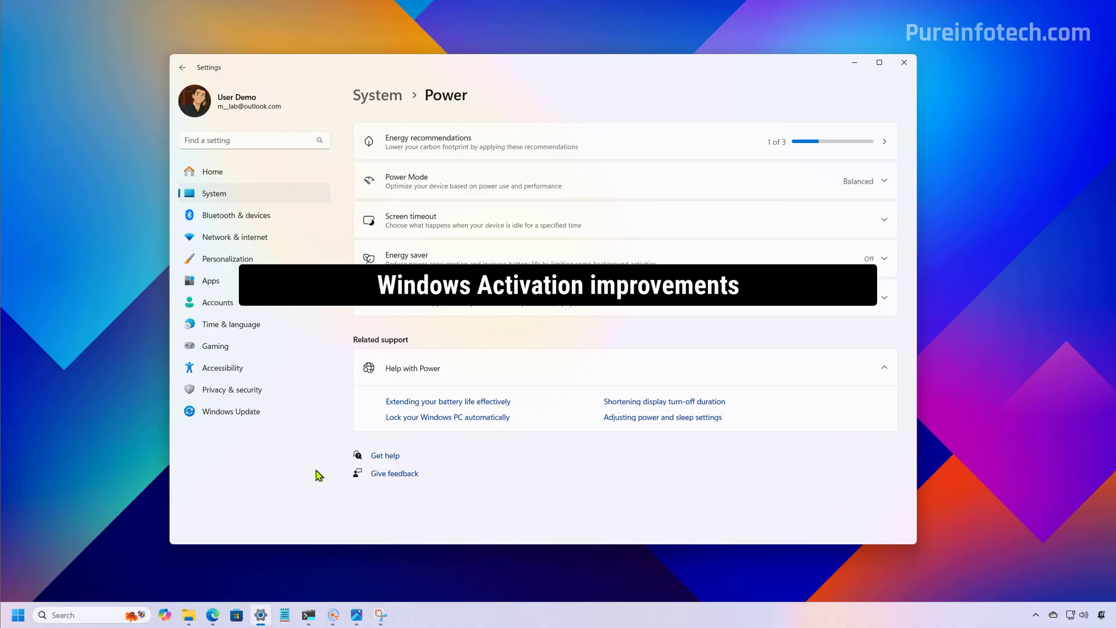
Open System > Activation and choose Change to enter a new product key.
left_click(215, 195)
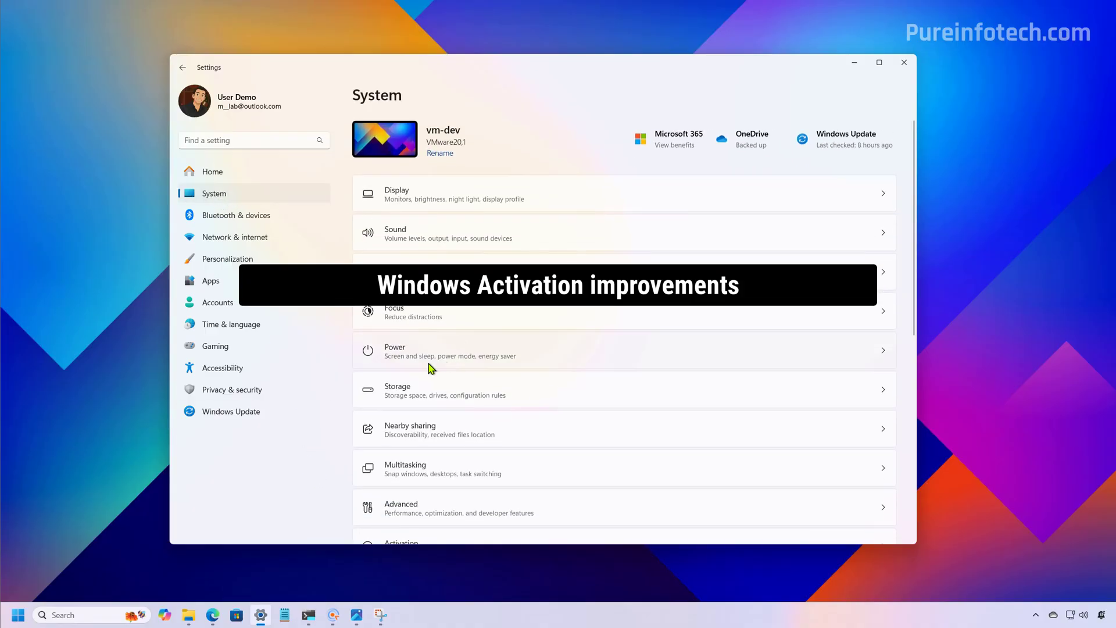
scroll(523, 360, "down", 5)
left_click(660, 276)
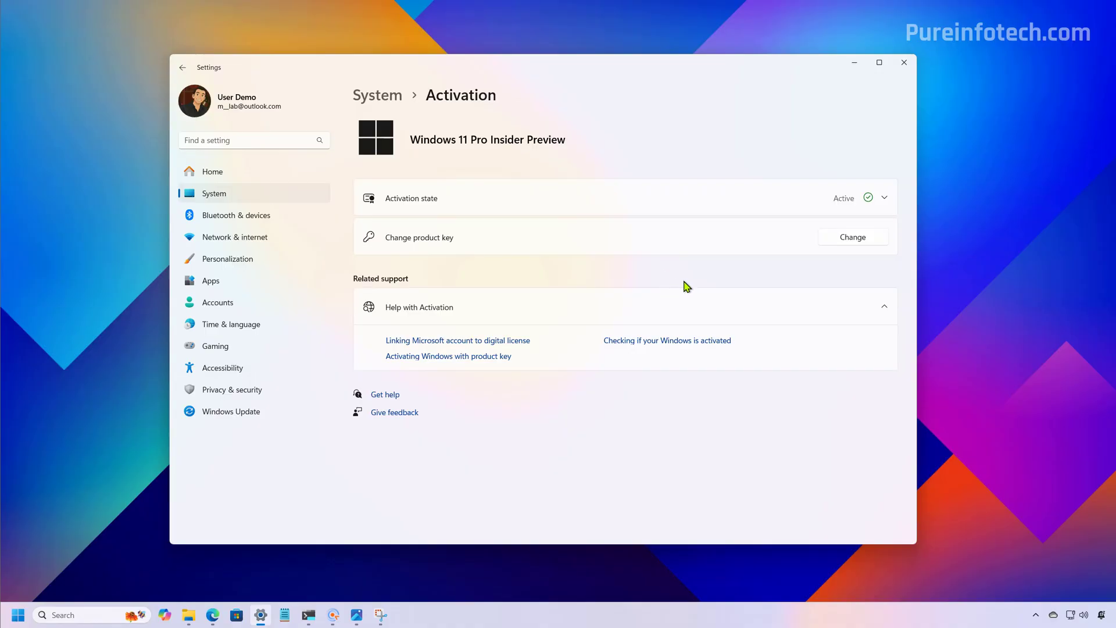
left_click(852, 238)
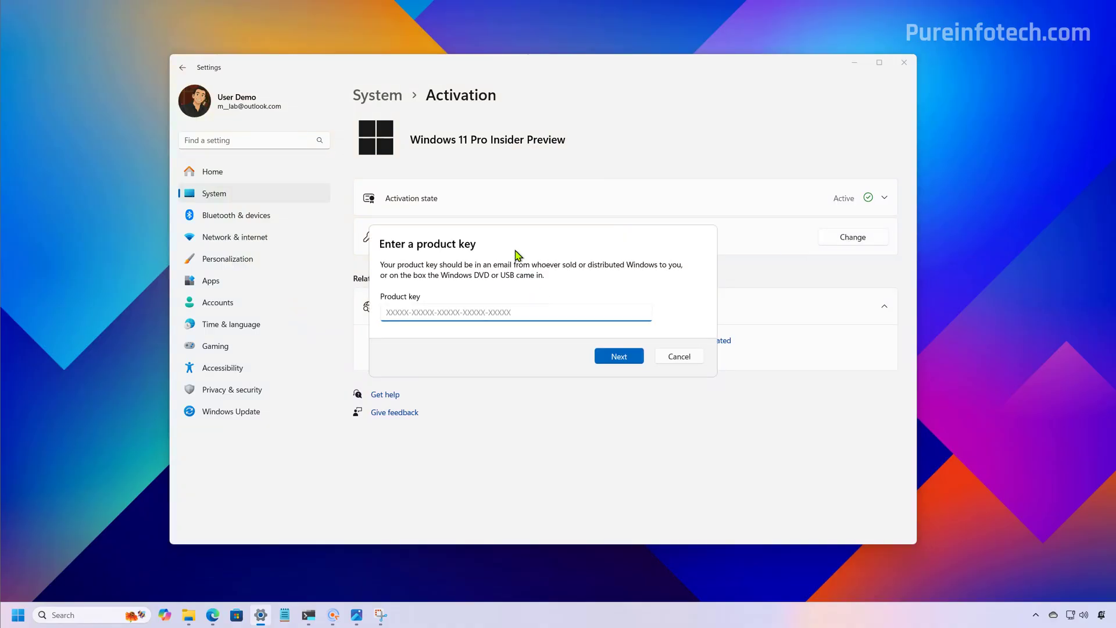